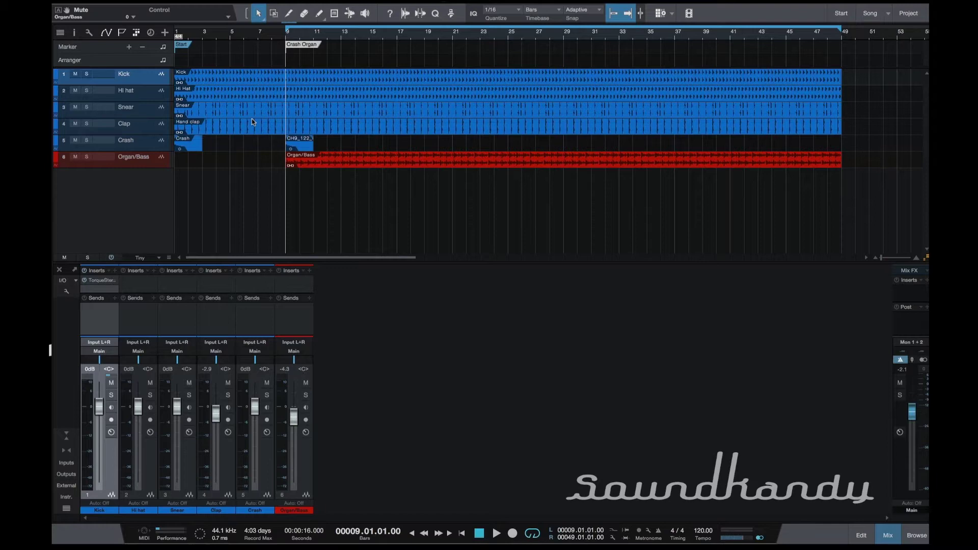
Play the session, solo the Kick track, audition it from bar 9, and select the Kick event
key("space")
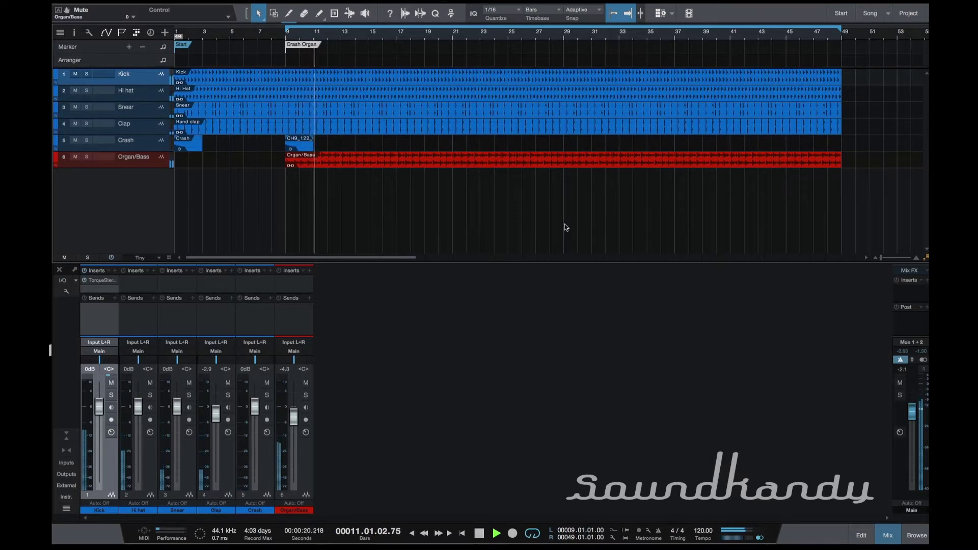
key("space")
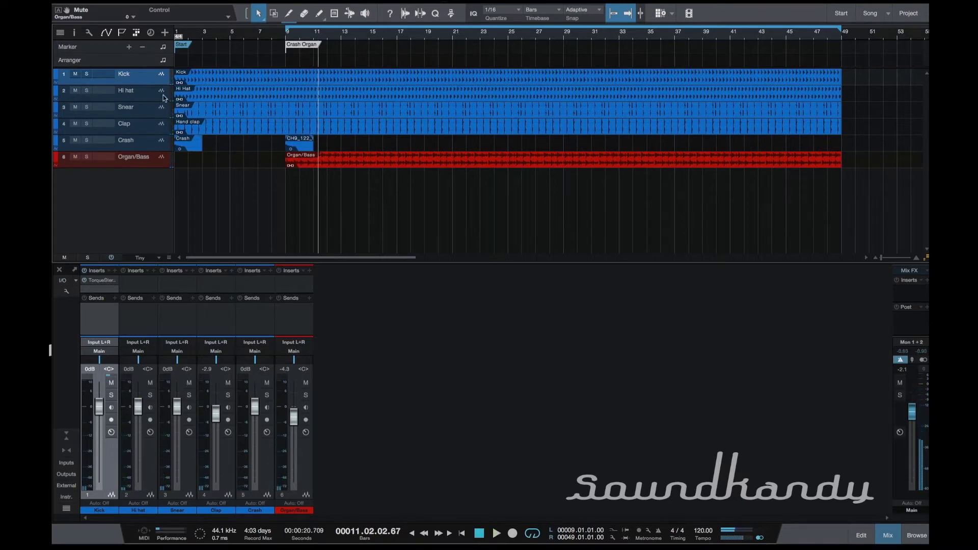
left_click(87, 74)
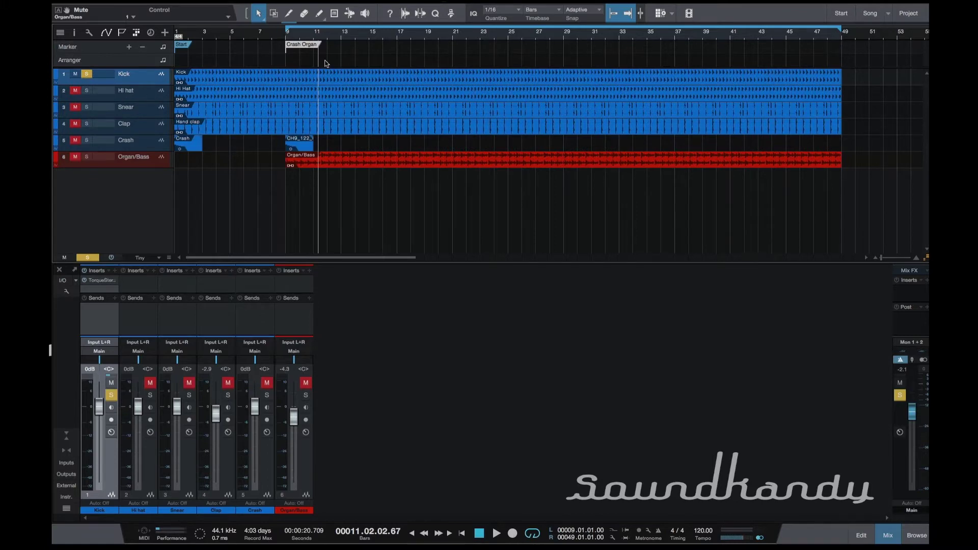
key("space")
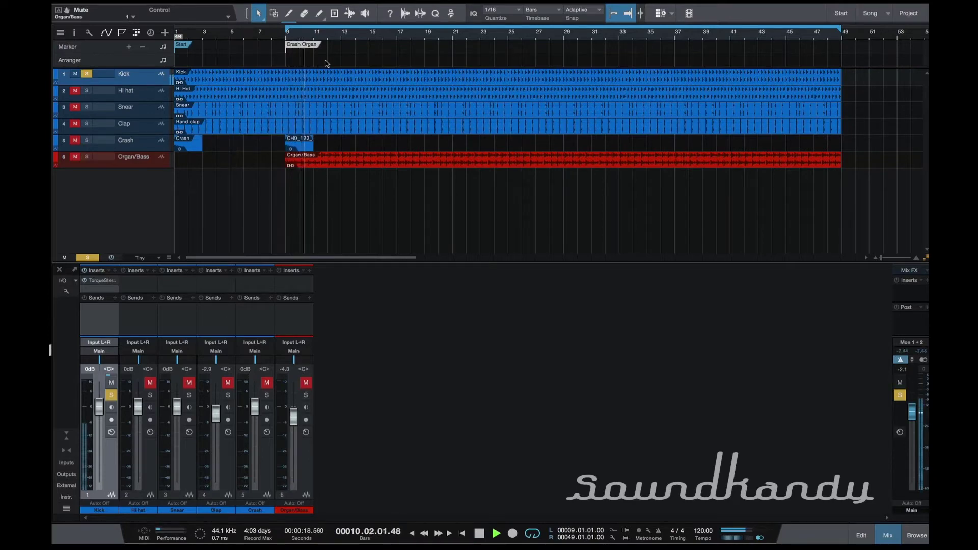
key("space")
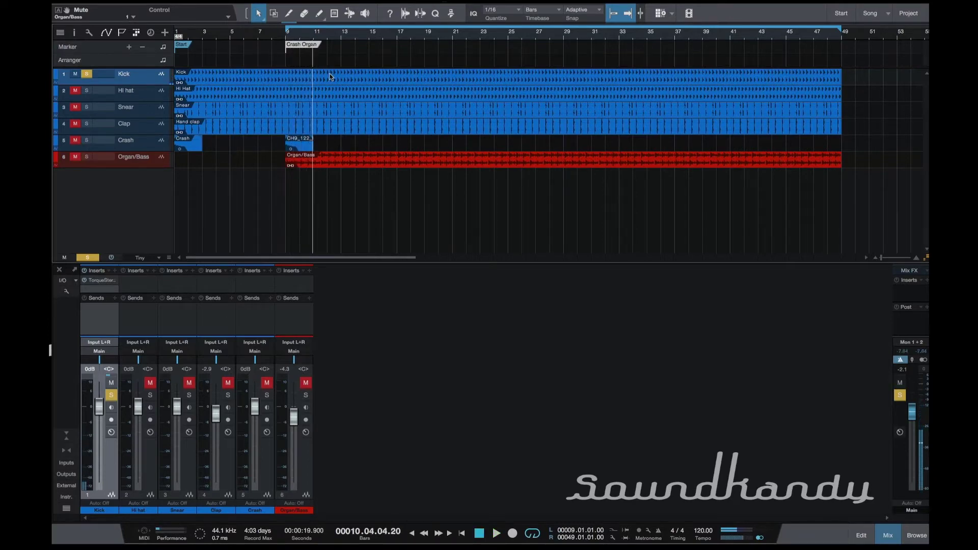
left_click(330, 77)
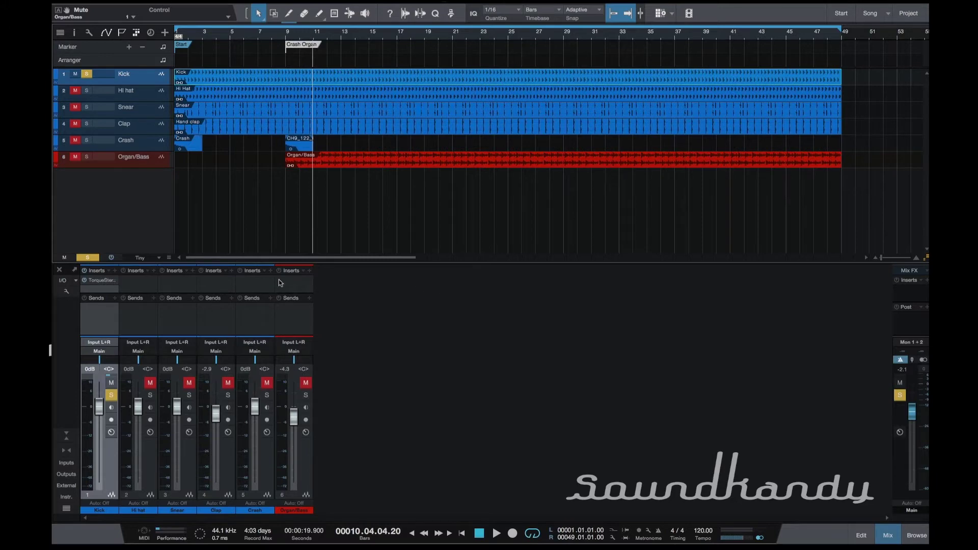
Bring up the Kick's Torque Stereo window and bypass it to hear the dry kick
left_click(102, 281)
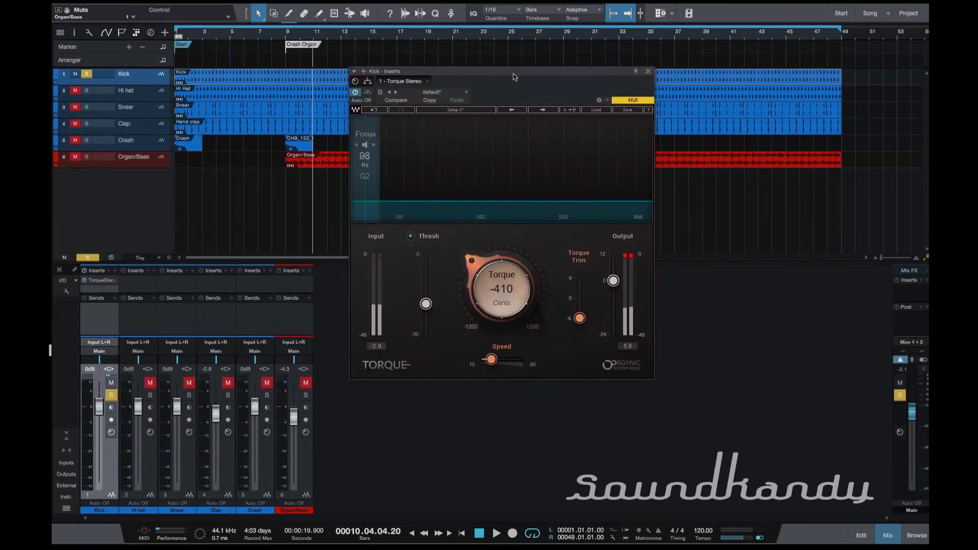
left_click_drag(513, 74, 609, 163)
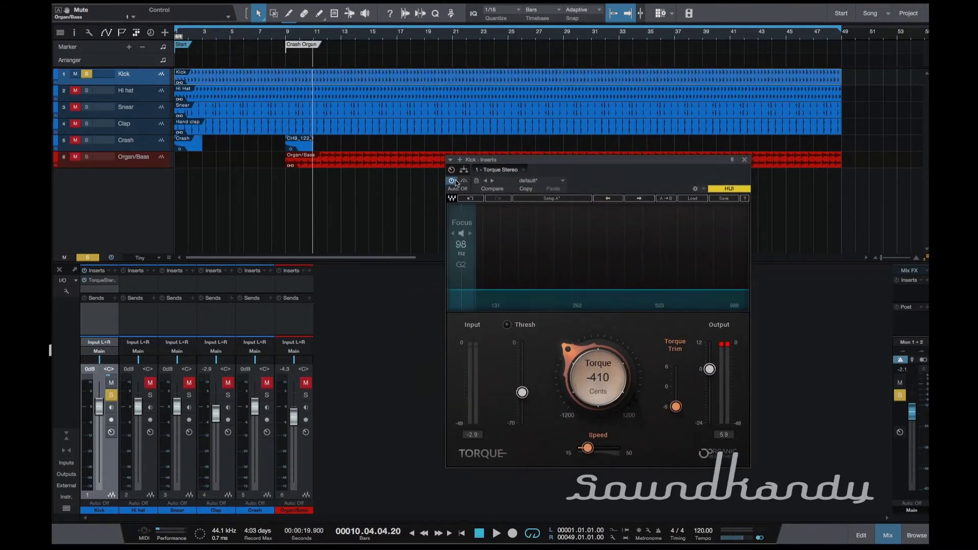
left_click(452, 180)
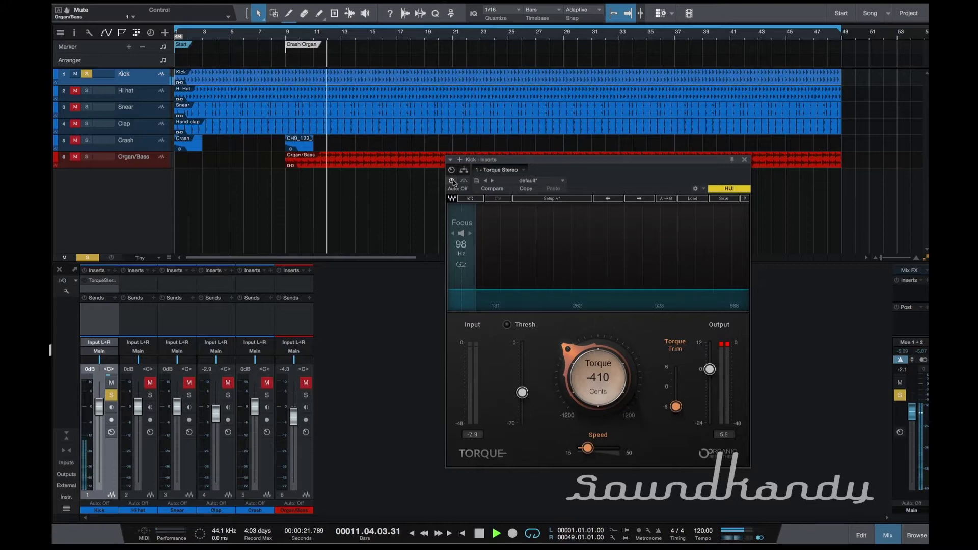
key("space")
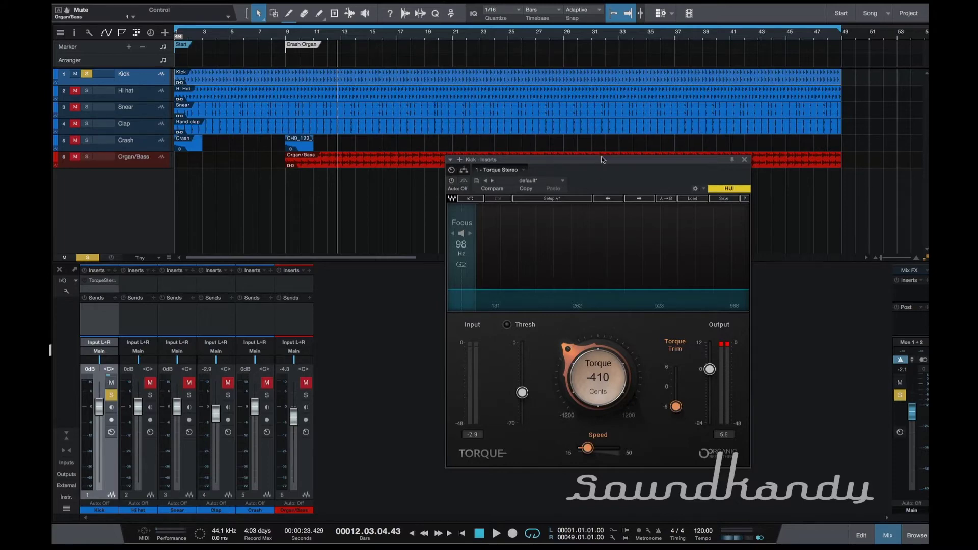
left_click_drag(606, 163, 605, 104)
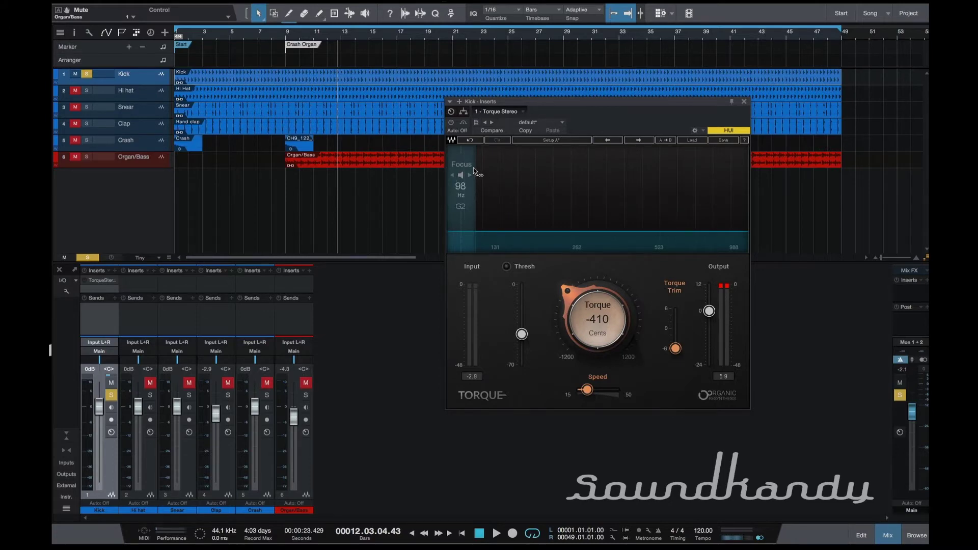
Sweep Torque's focus band up to 656 Hz and back to 98 Hz, then turn Torque on
left_click_drag(468, 164, 587, 171)
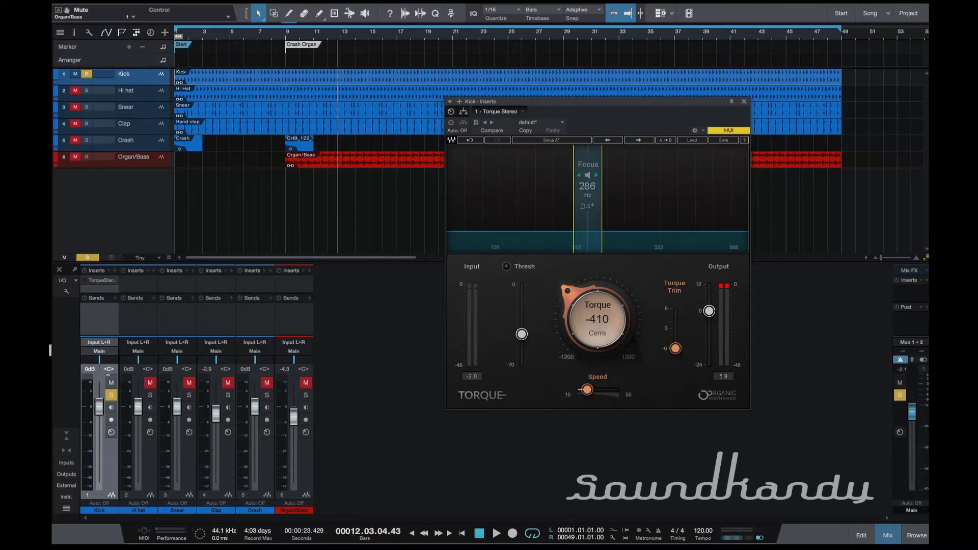
left_click_drag(586, 170, 461, 171)
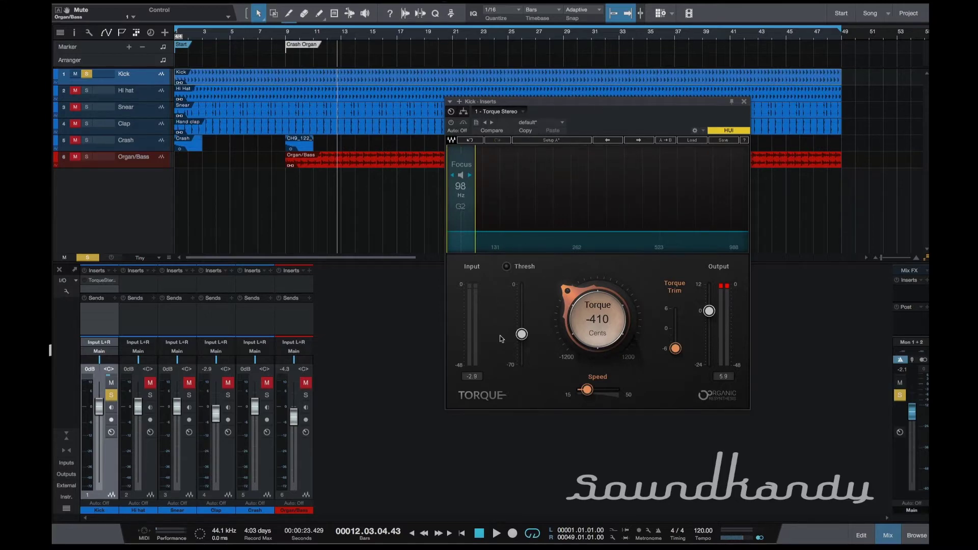
key("space")
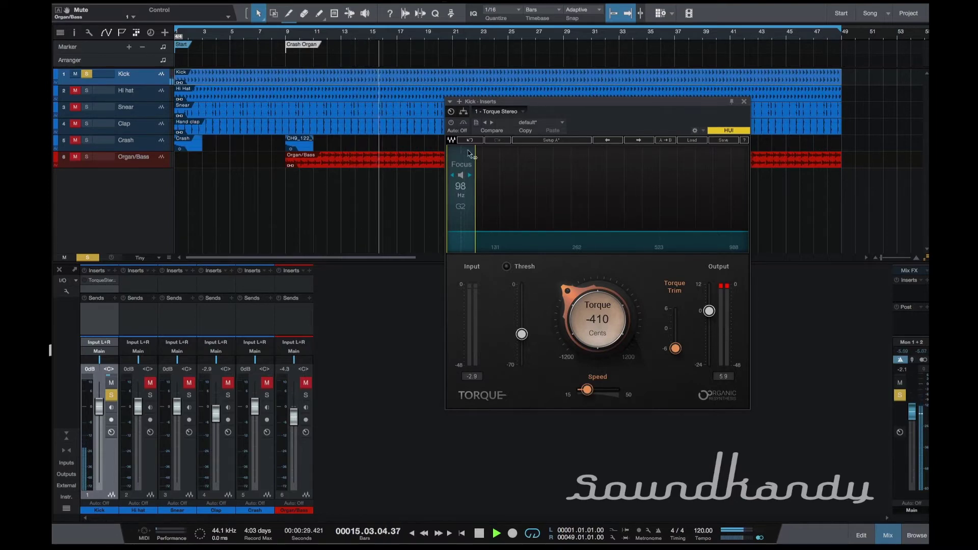
left_click(451, 122)
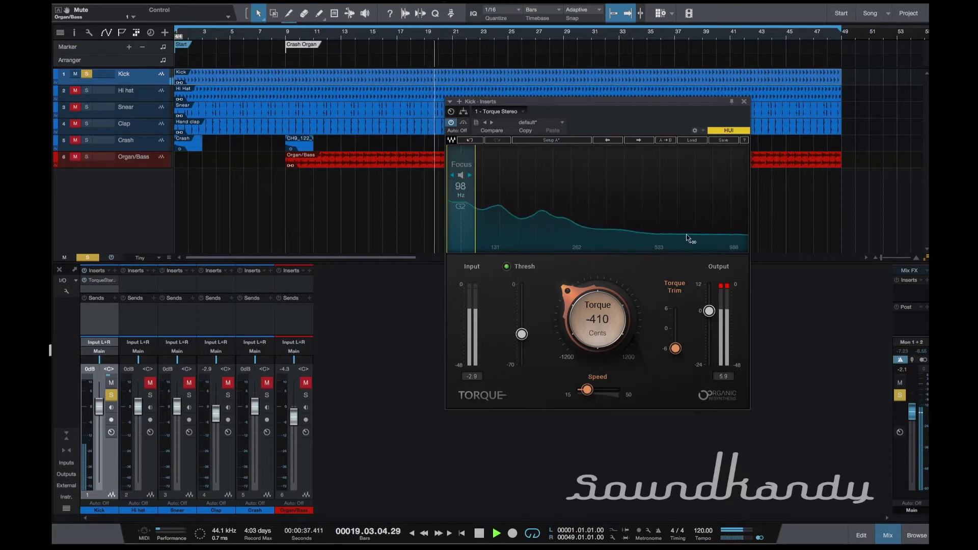
Listen to Torque's focus band alone and shift its frequency up to about 134 Hz
left_click(461, 175)
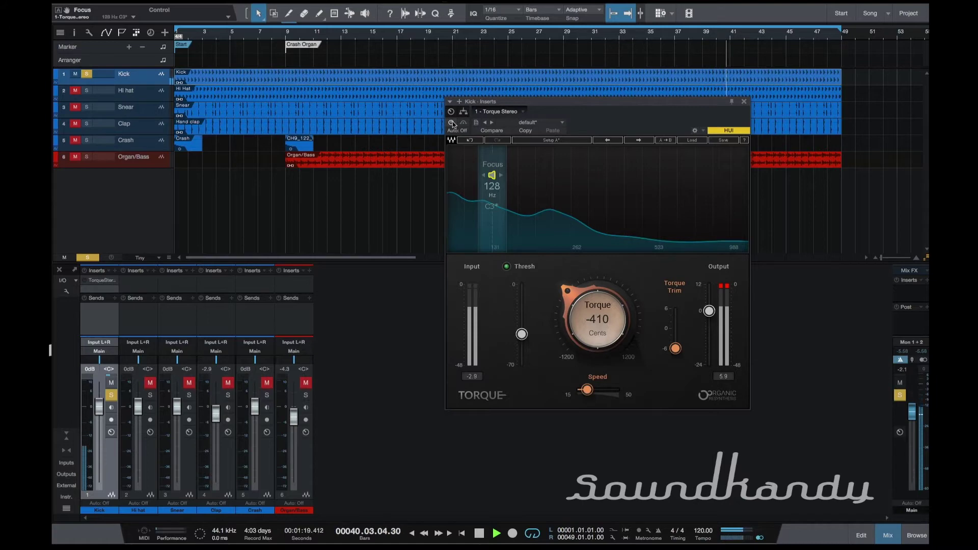
left_click_drag(502, 179, 508, 178)
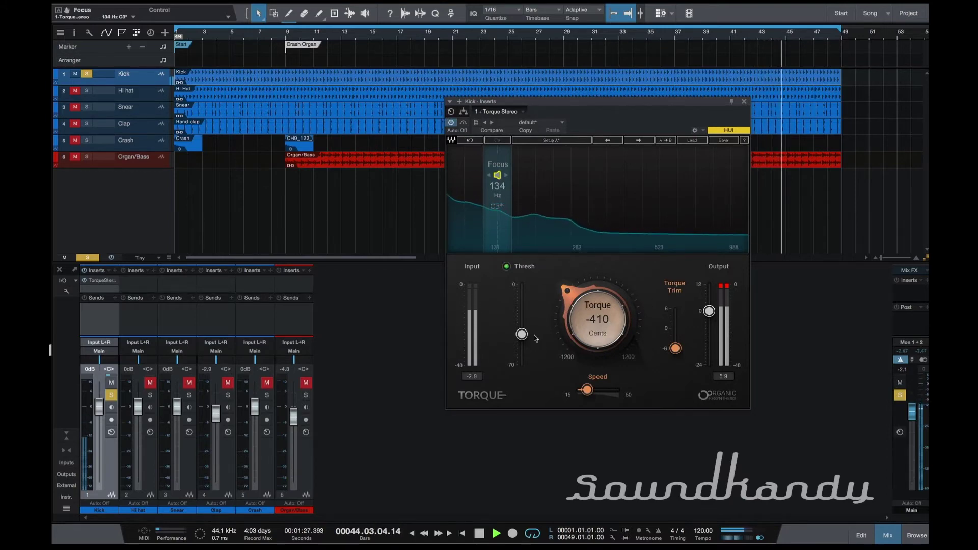
Restart playback and set Torque's threshold on the Kick to -44.1
key("space")
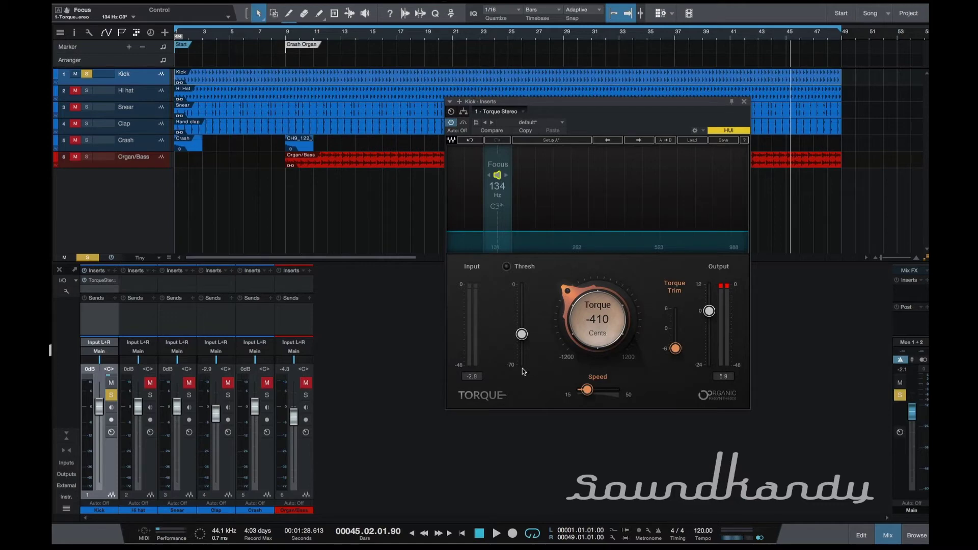
key("space")
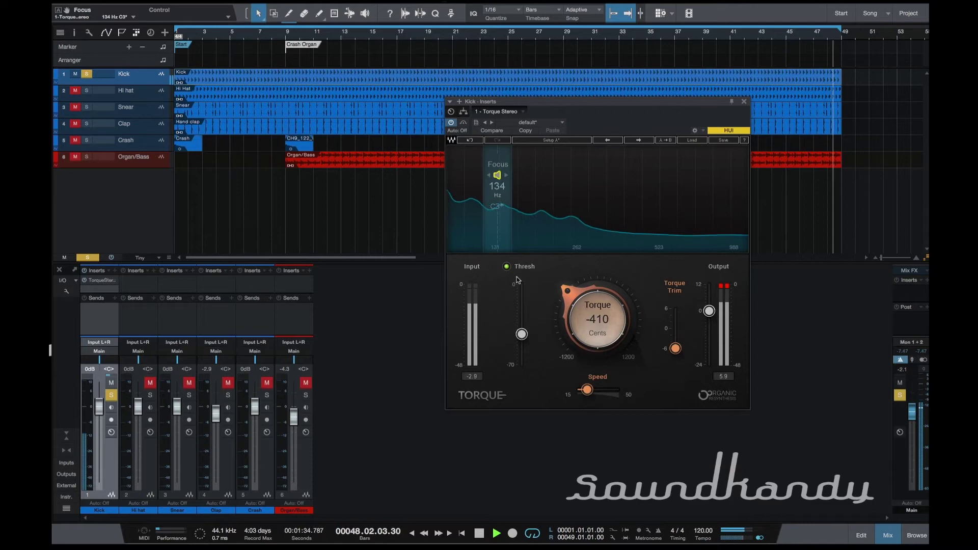
left_click(521, 334)
mouse_move(521, 334)
left_mouse_down()
mouse_move(521, 291)
mouse_move(521, 335)
left_mouse_up()
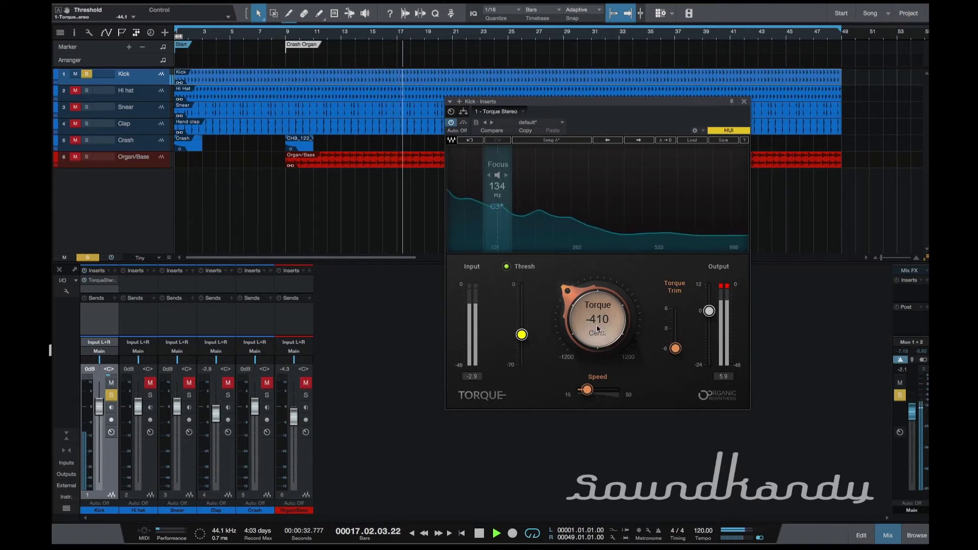
Sweep Torque's tuning, unsolo the Kick, and settle the tuning at -415 cents
left_click_drag(597, 329, 597, 284)
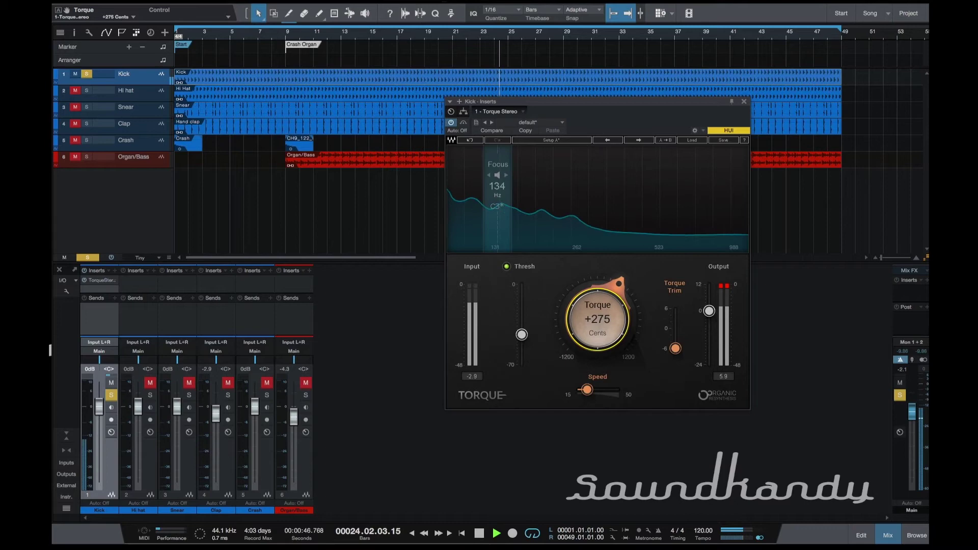
mouse_move(598, 284)
left_mouse_down()
mouse_move(597, 265)
mouse_move(597, 289)
left_mouse_up()
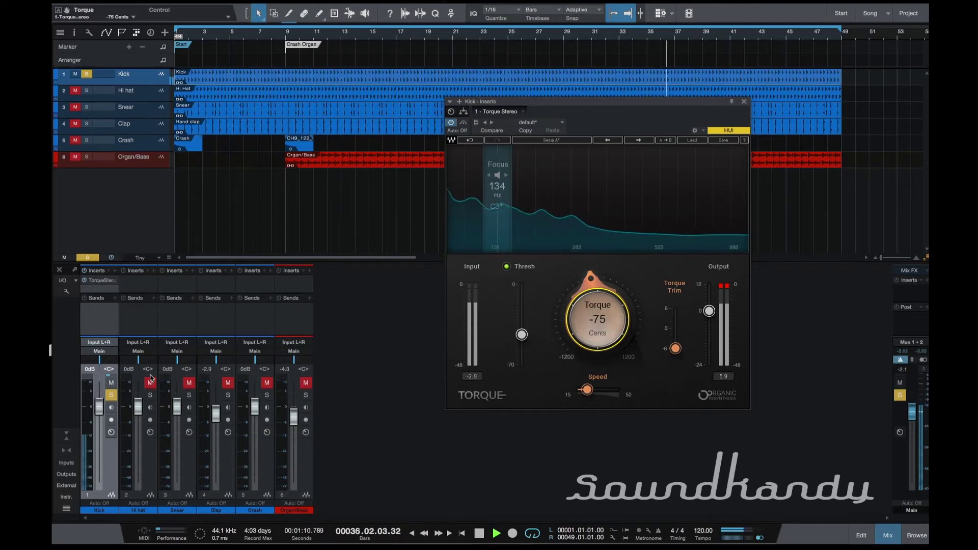
left_click(112, 396)
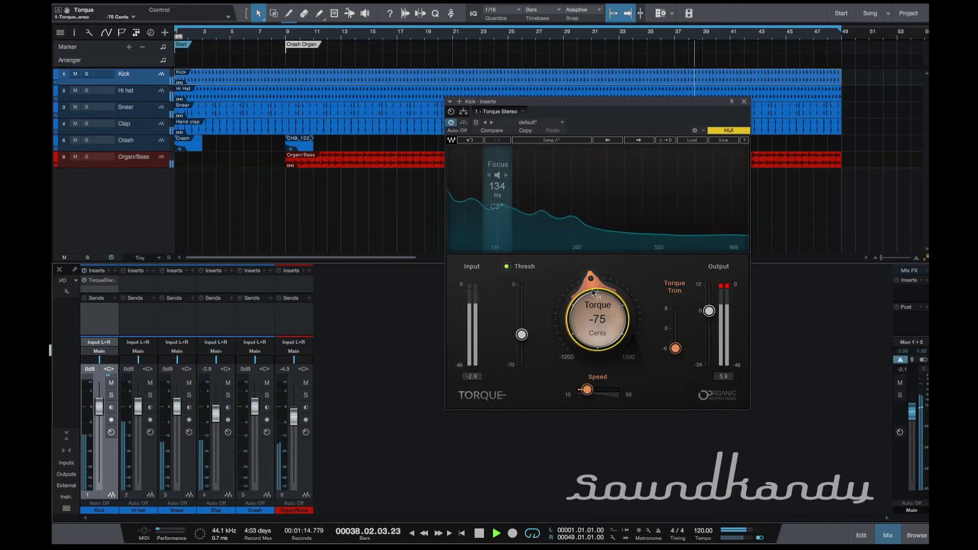
left_click_drag(592, 287, 593, 369)
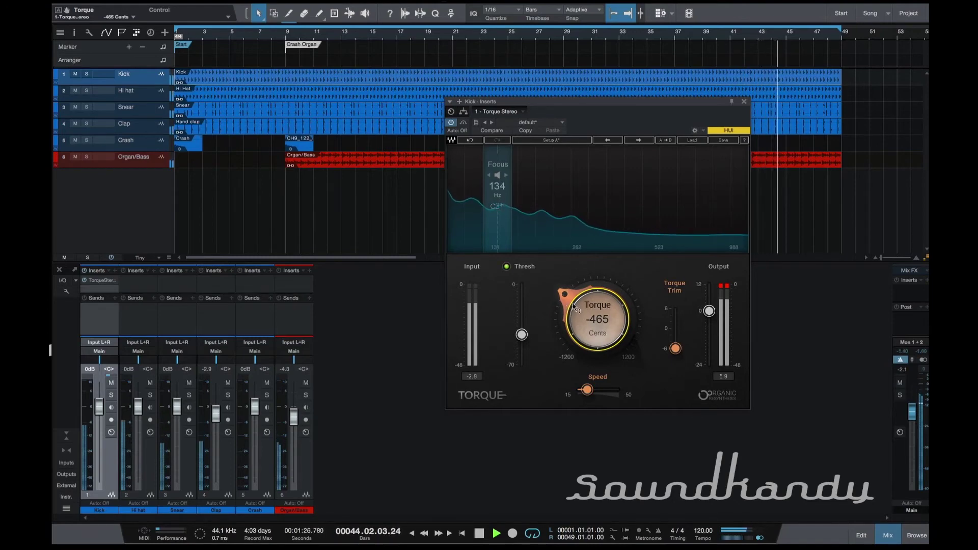
mouse_move(569, 311)
left_mouse_down()
mouse_move(569, 340)
mouse_move(569, 302)
left_mouse_up()
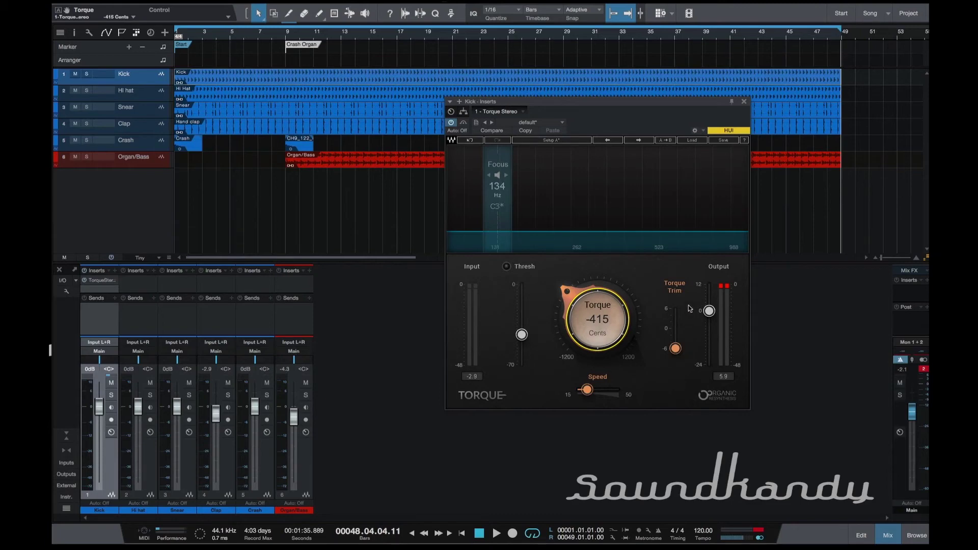
Rough in Torque Trim between 1.8 and 0.2 dB and play it back
left_click(675, 348)
left_click_drag(675, 349, 675, 322)
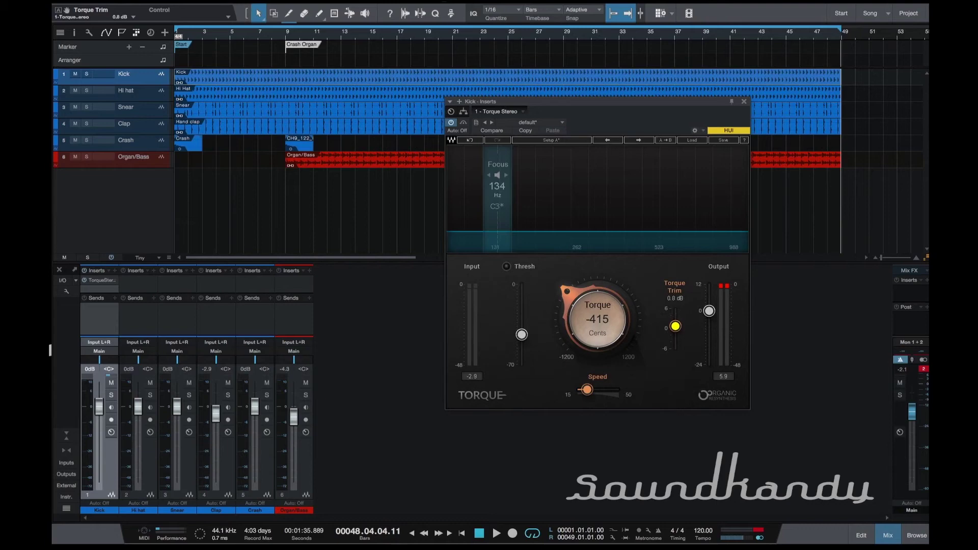
left_click_drag(675, 326, 676, 331)
key("space")
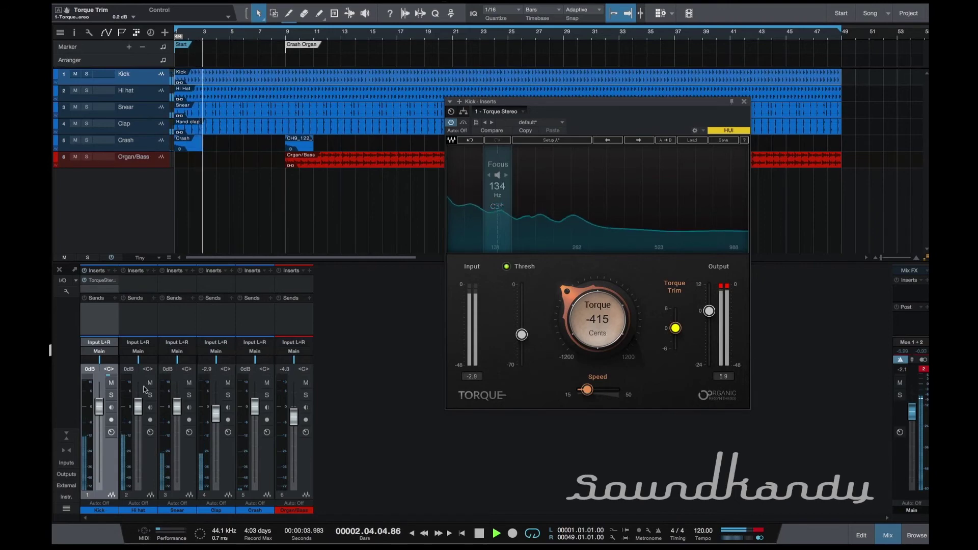
key("space")
Solo the Kick and fine-tune Torque Trim to 0.6 dB during playback
left_click(111, 395)
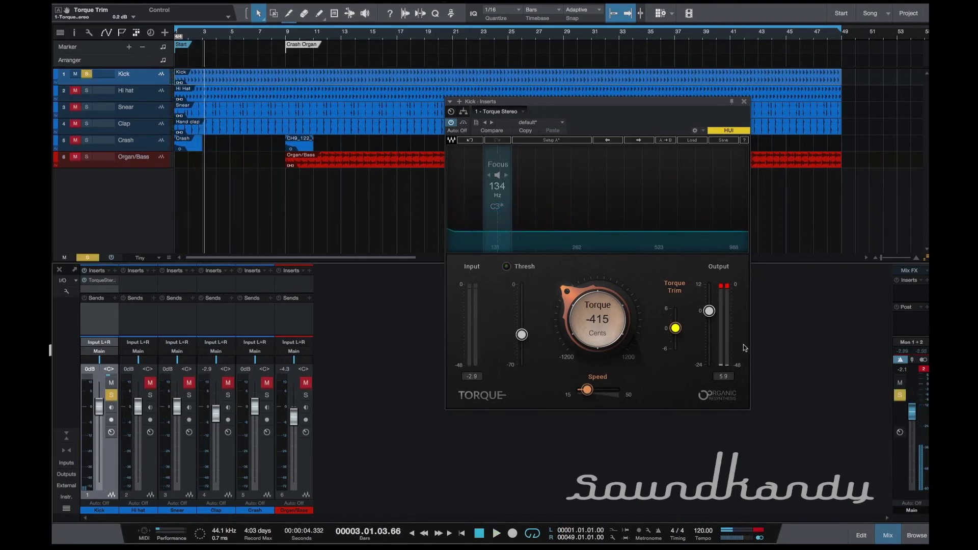
key("space")
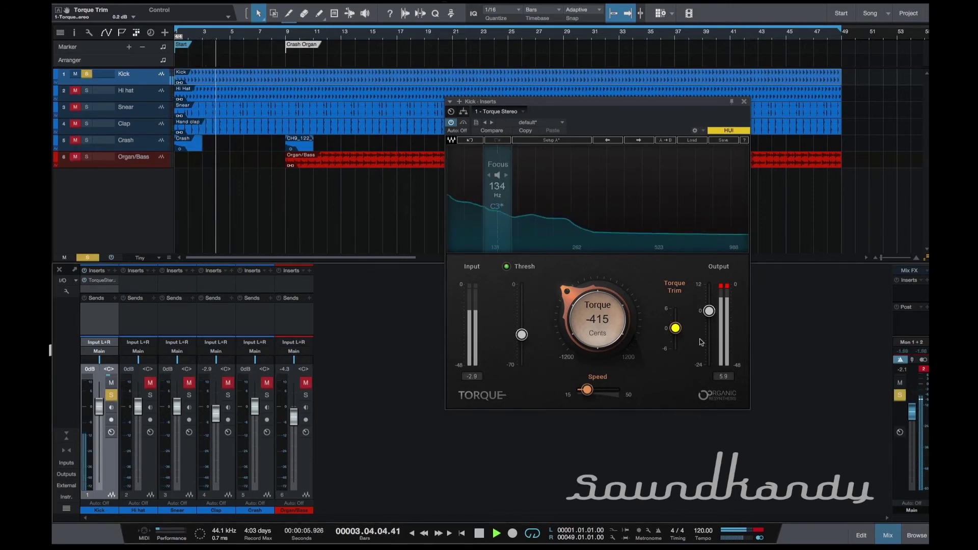
left_click_drag(675, 328, 675, 317)
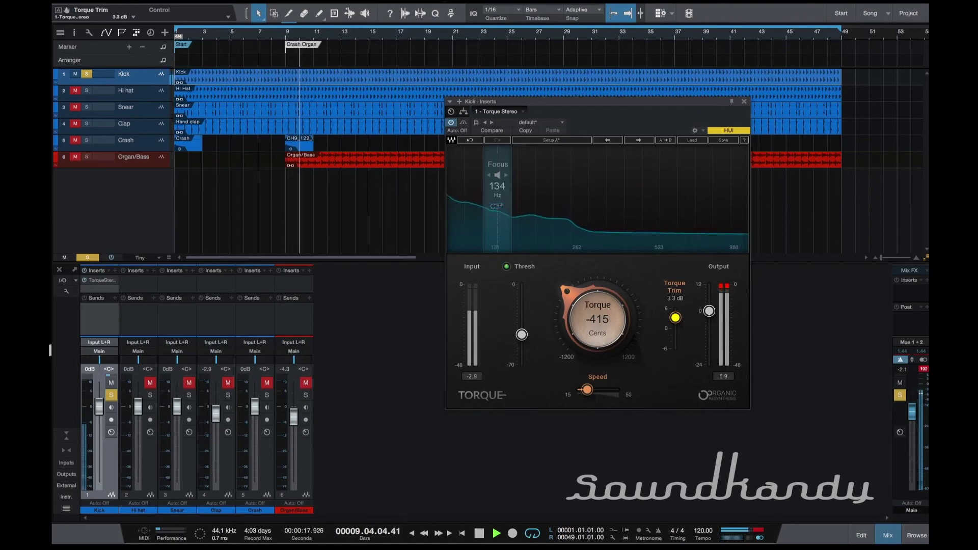
left_click_drag(674, 318, 675, 326)
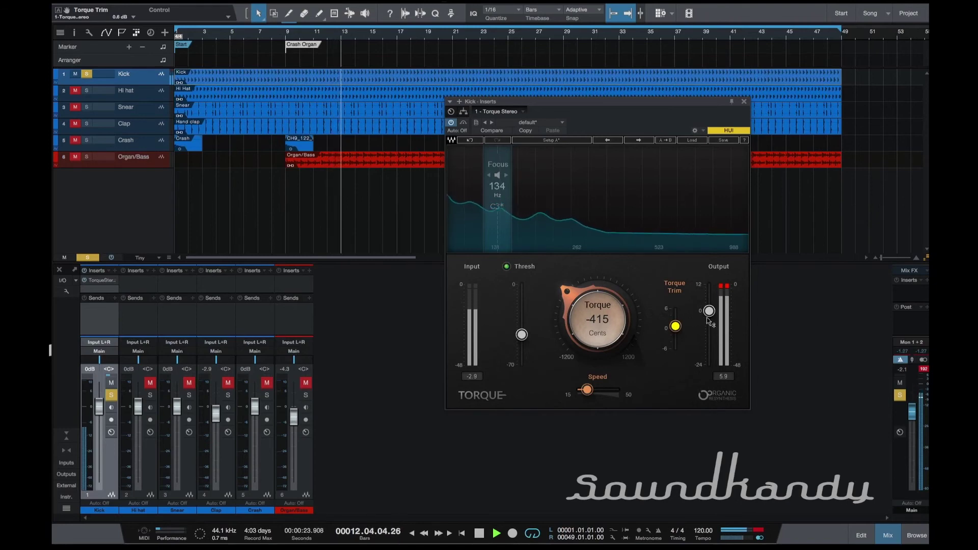
Lower Torque's output level to -2.7 dB and stop playback
left_click_drag(708, 312, 709, 332)
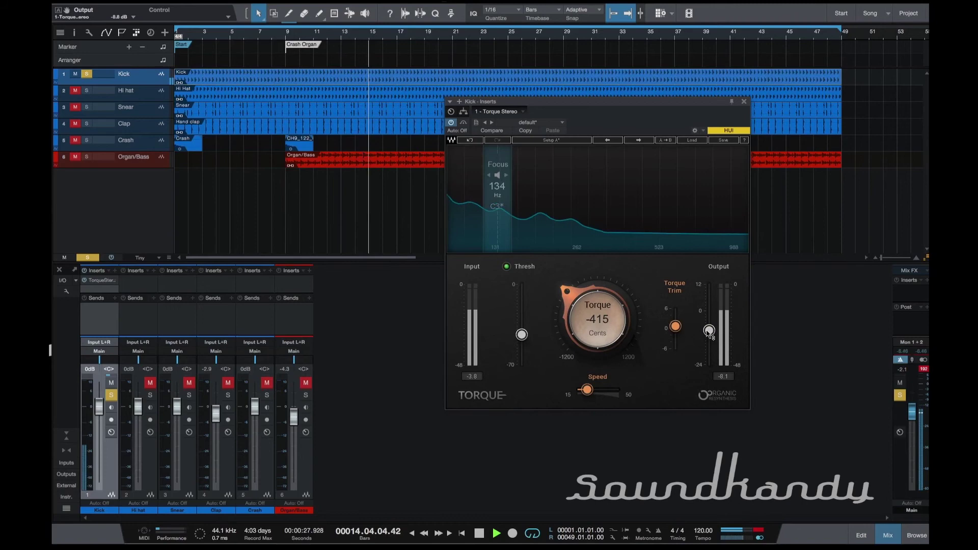
left_click_drag(709, 332, 708, 327)
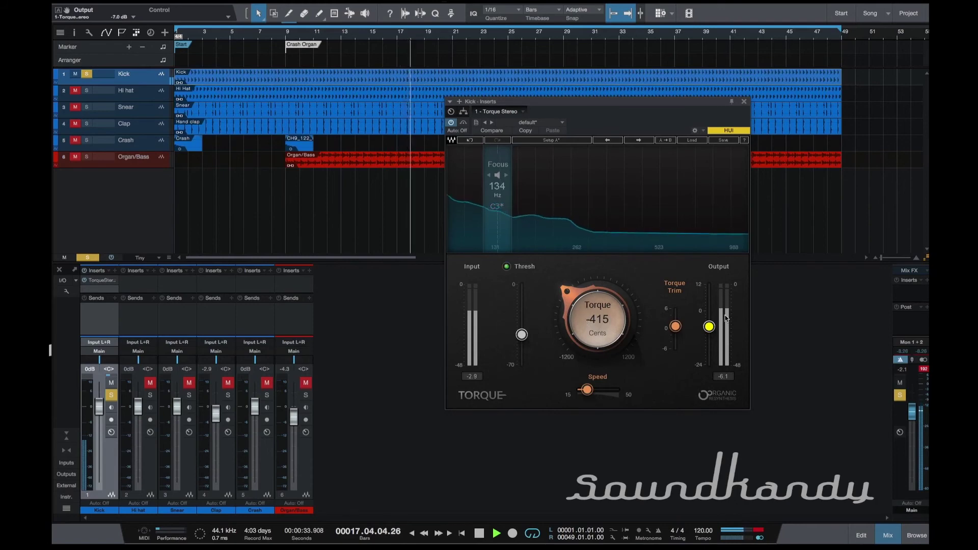
left_click_drag(709, 327, 709, 316)
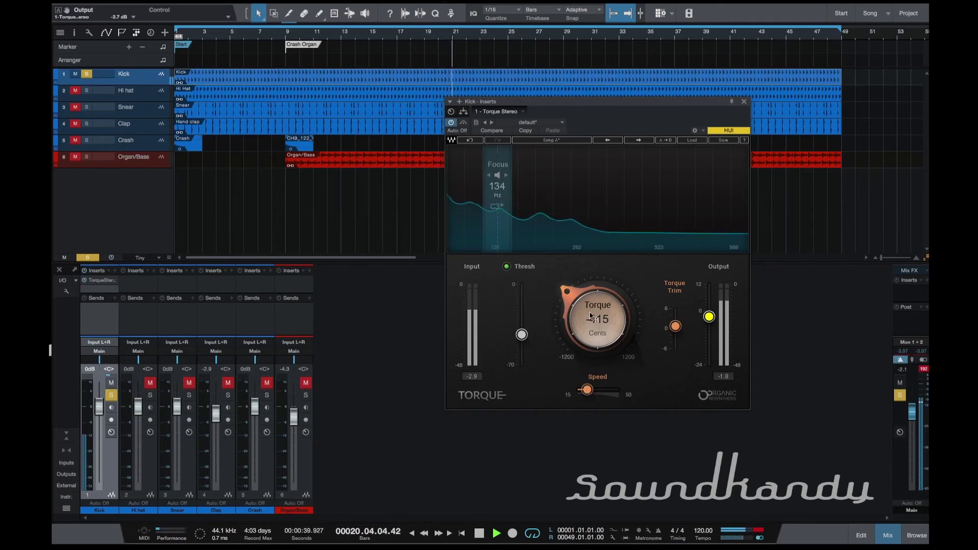
key("space")
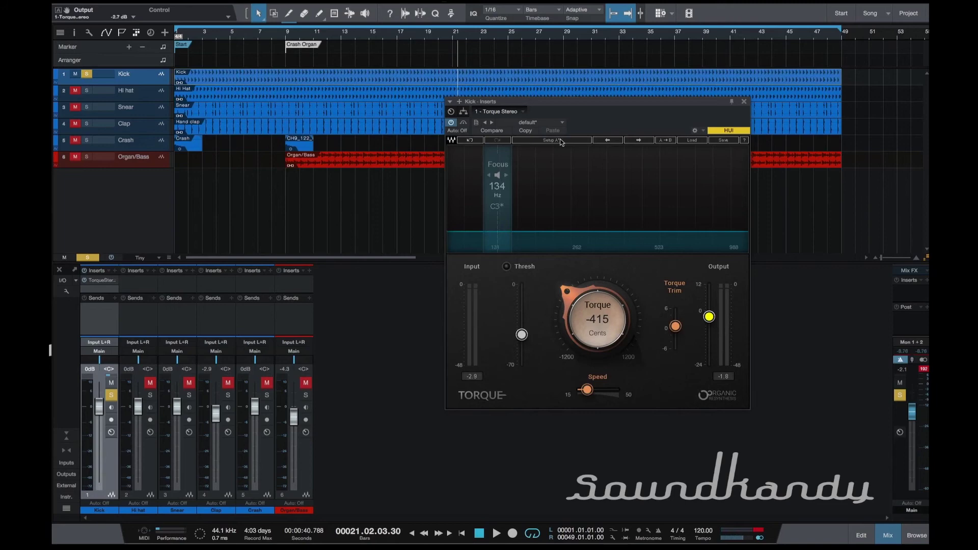
left_click_drag(569, 100, 527, 111)
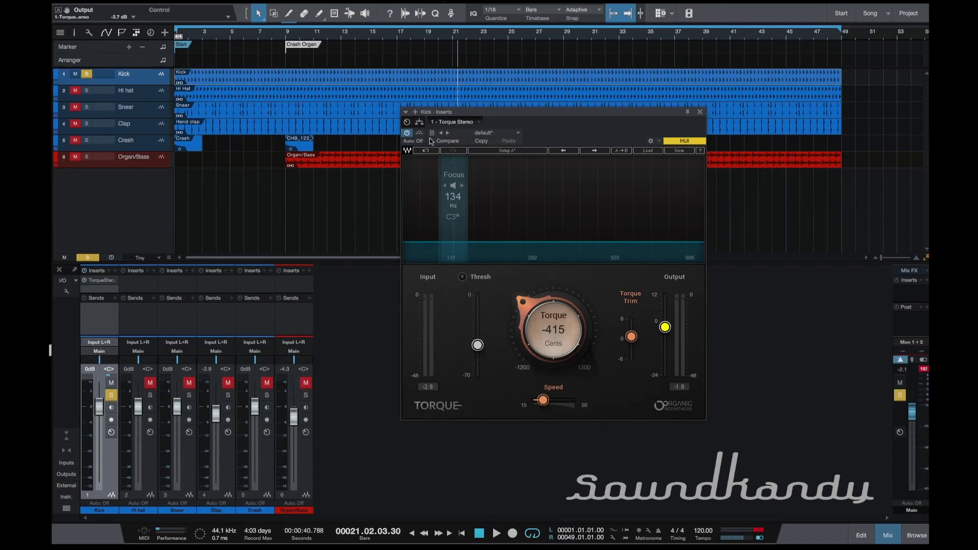
Insert Smack Attack Stereo from the Effects browser after Torque on the Kick channel
left_click_drag(505, 113, 449, 131)
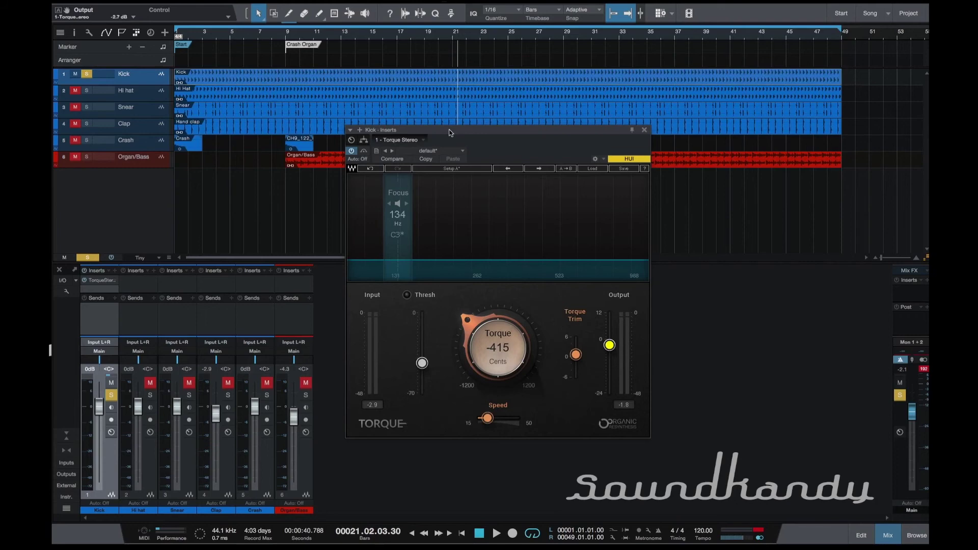
left_click(917, 534)
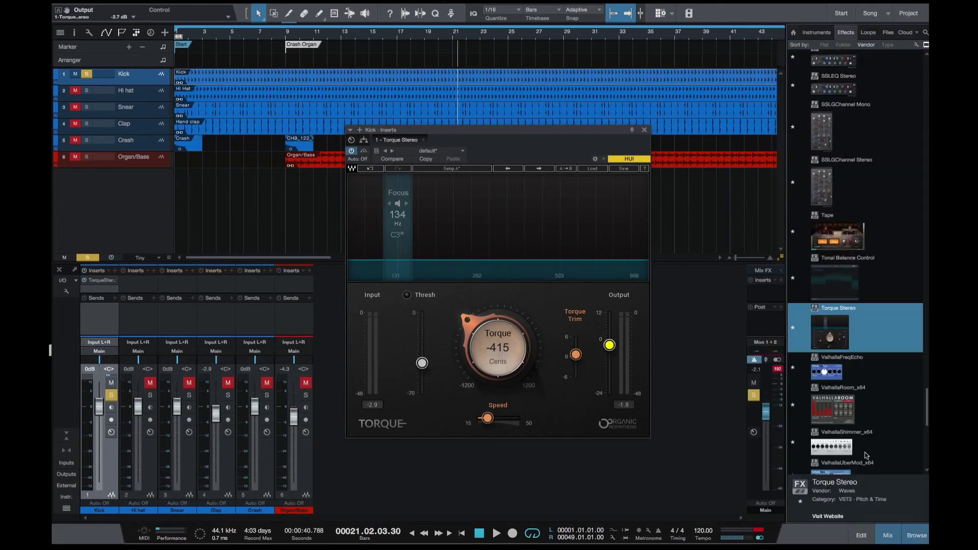
scroll(853, 347, "down", 5)
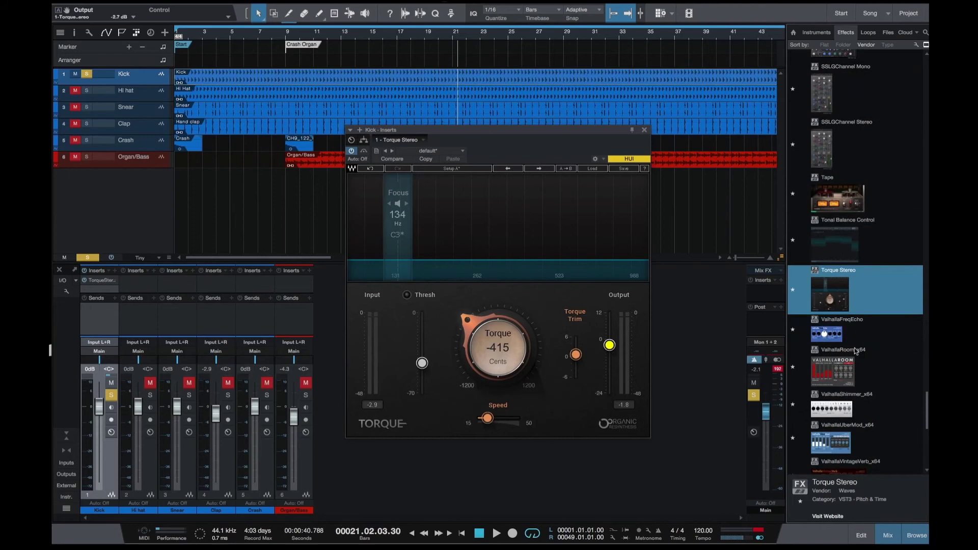
scroll(855, 351, "down", 3)
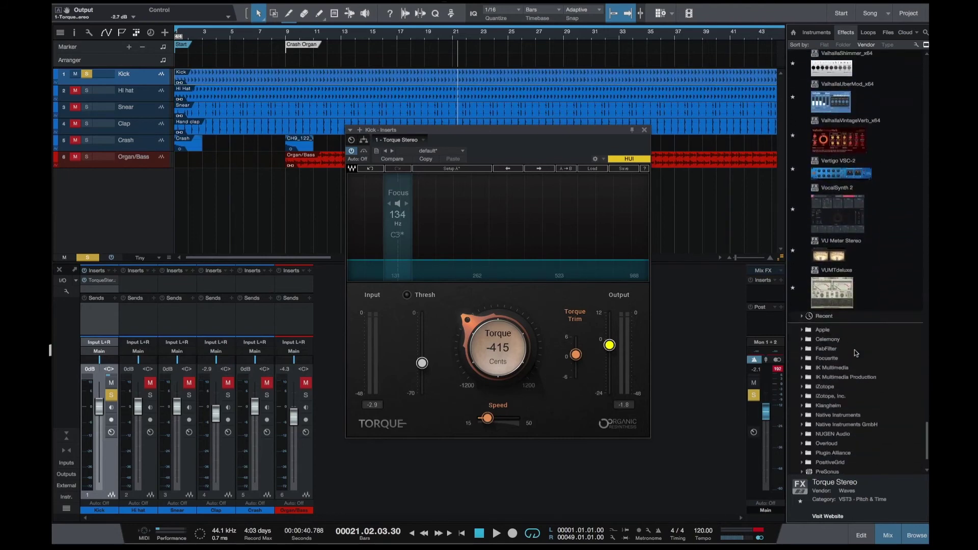
scroll(856, 351, "up", 4)
scroll(856, 352, "up", 5)
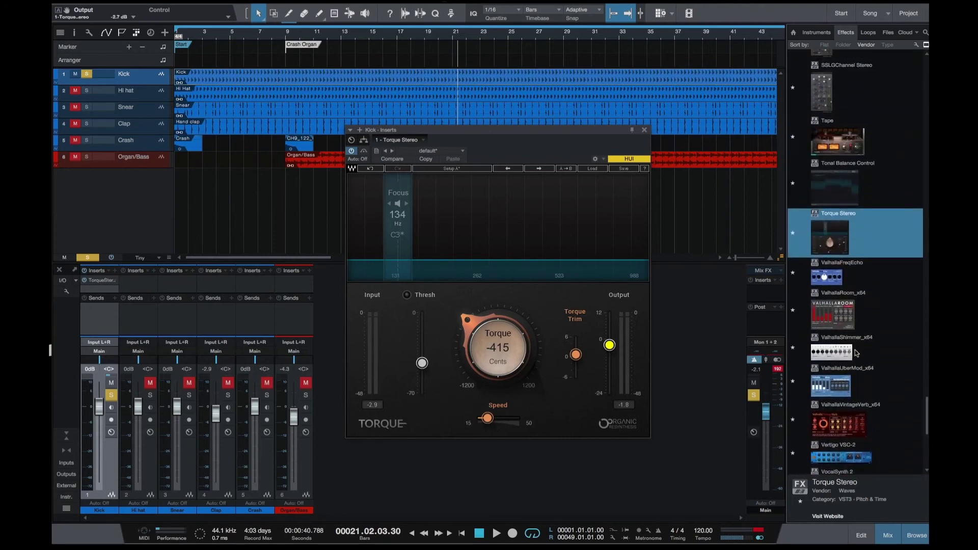
scroll(859, 351, "up", 8)
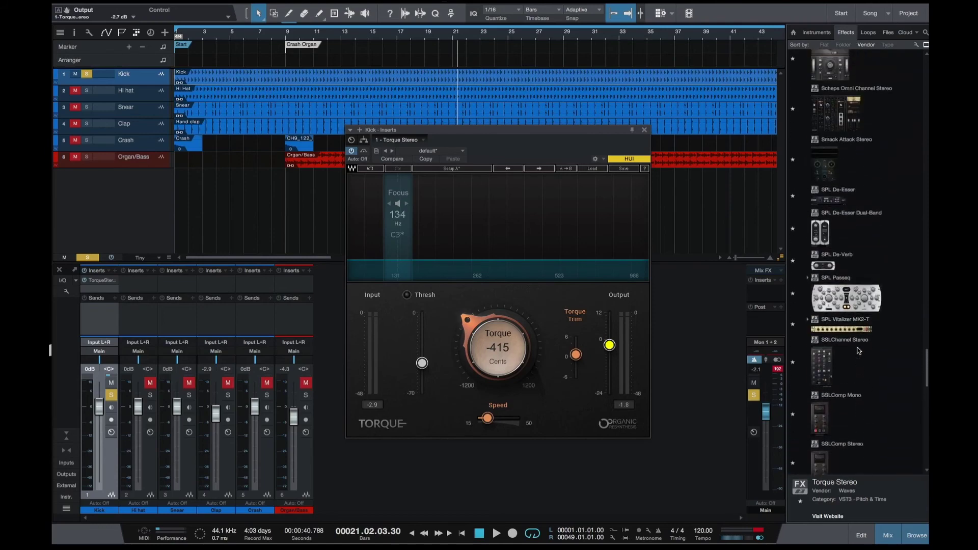
left_click(828, 168)
left_click_drag(826, 168, 550, 97)
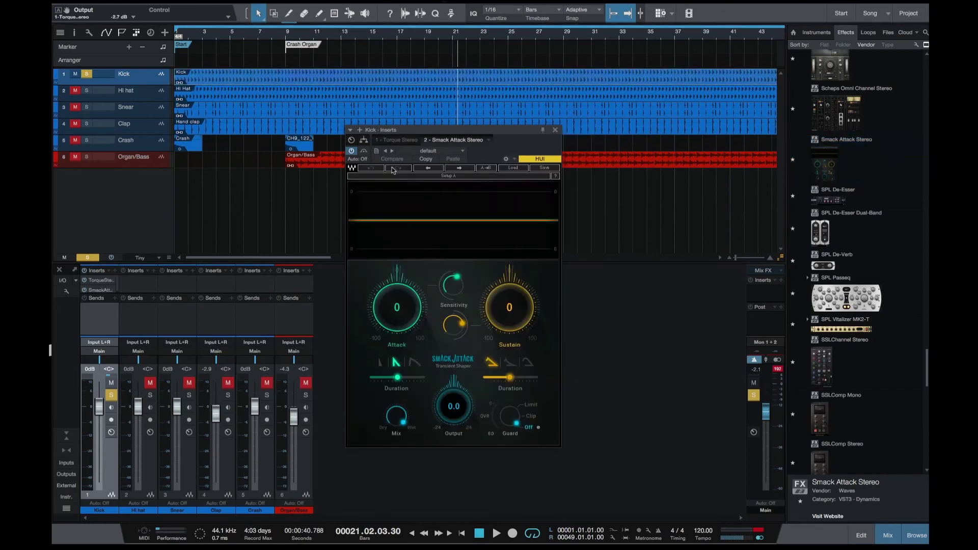
Bypass Smack Attack Stereo and close its plug-in window
left_click_drag(424, 128, 428, 169)
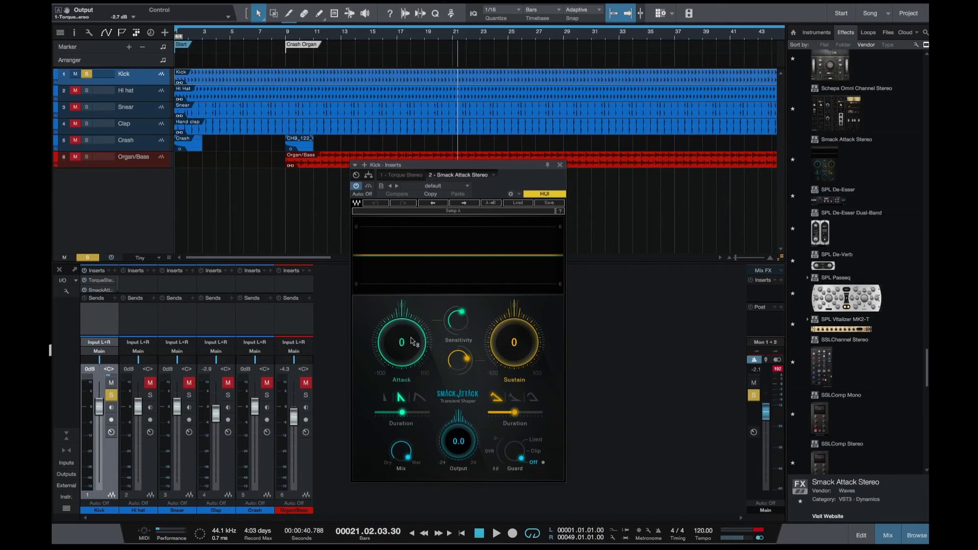
left_click(356, 186)
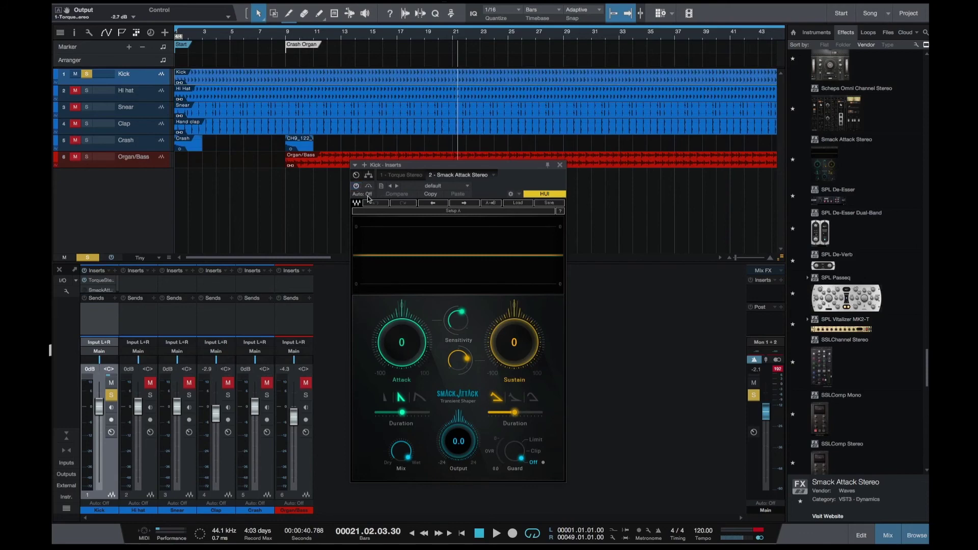
left_click(559, 165)
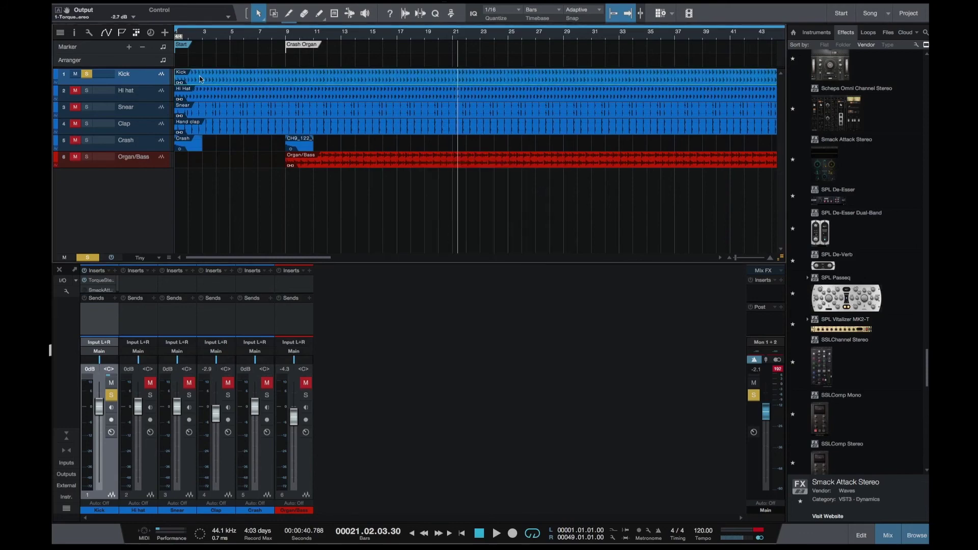